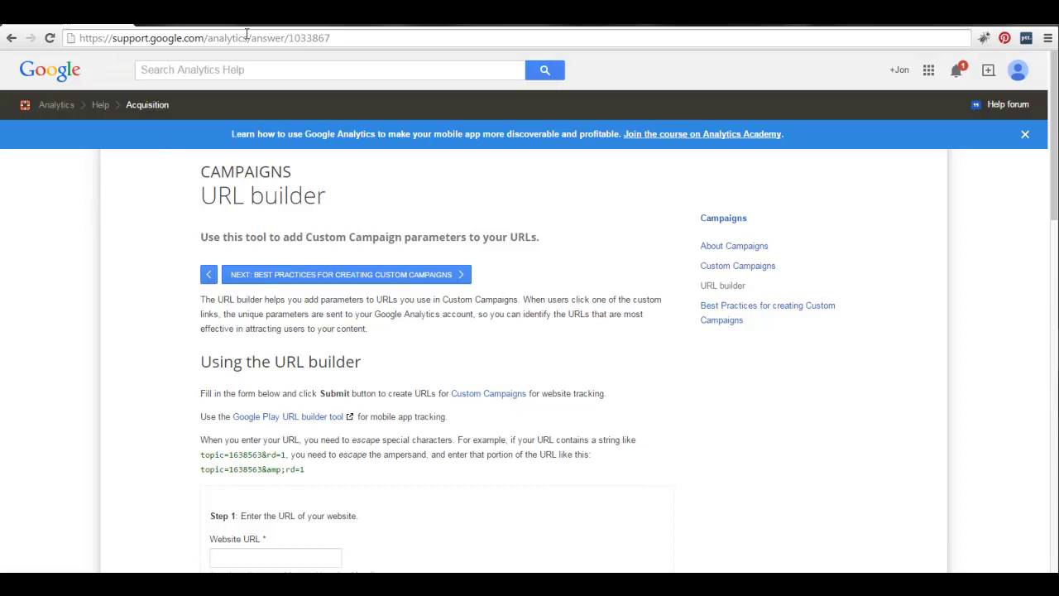
# Step: Examine the URL builder page's address and the website URL and campaign fields of its form
pyautogui.click(344, 39)
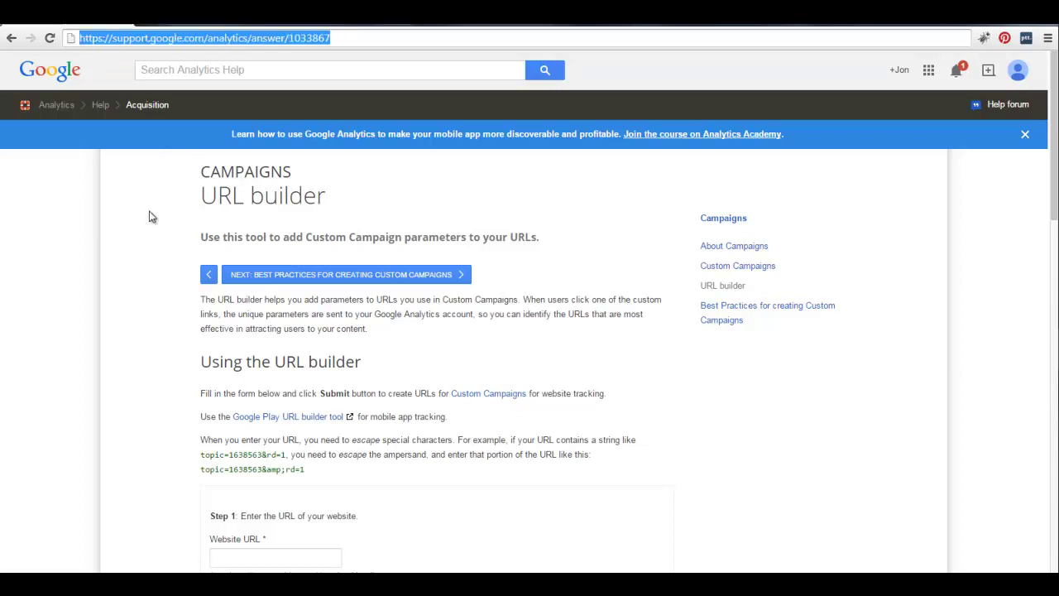
pyautogui.click(122, 229)
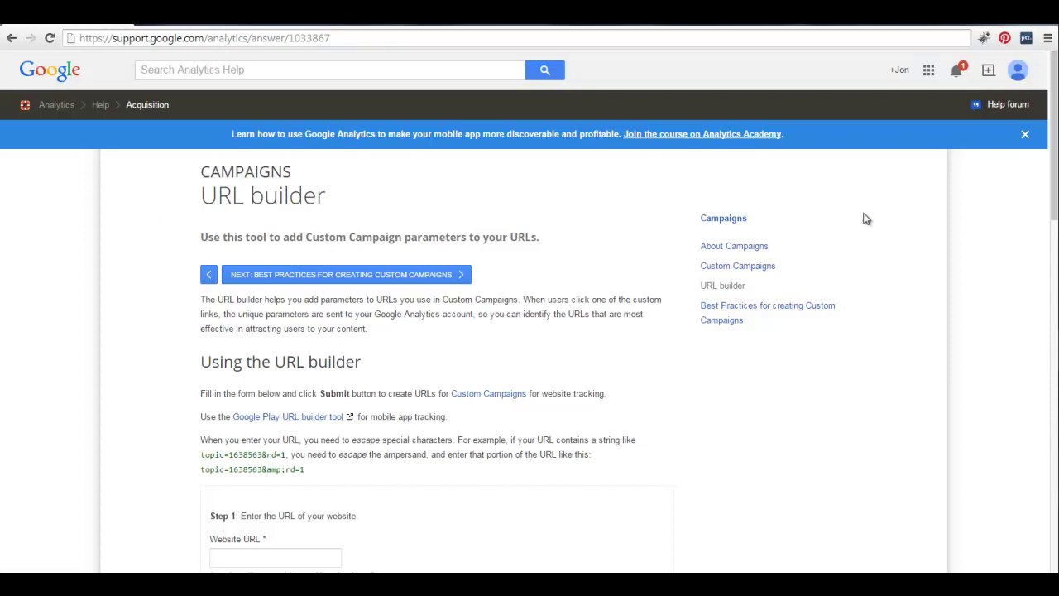
pyautogui.moveTo(1049, 172); pyautogui.dragTo(1051, 319)
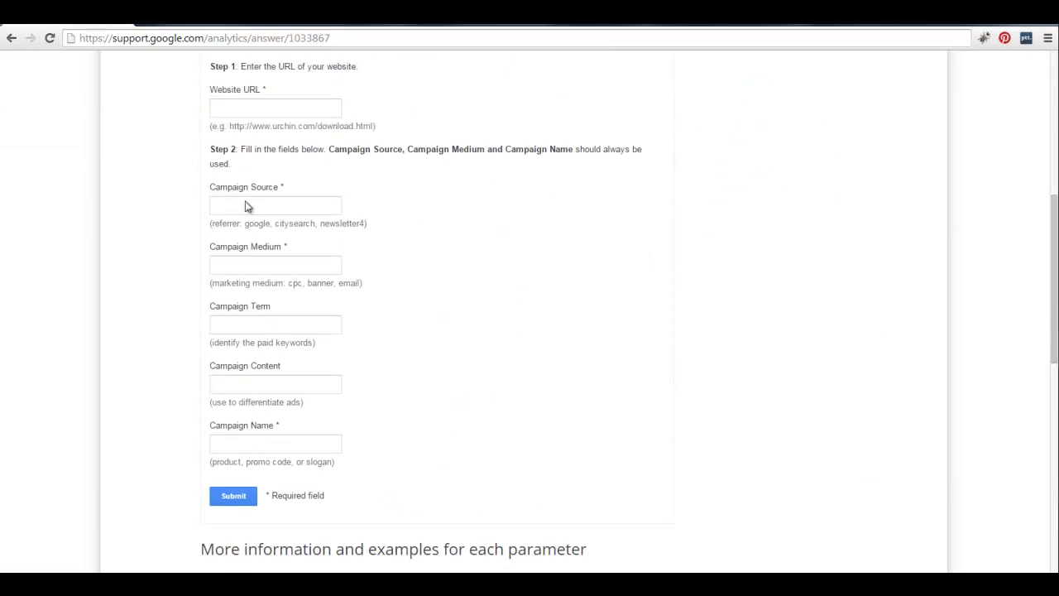
pyautogui.click(270, 326)
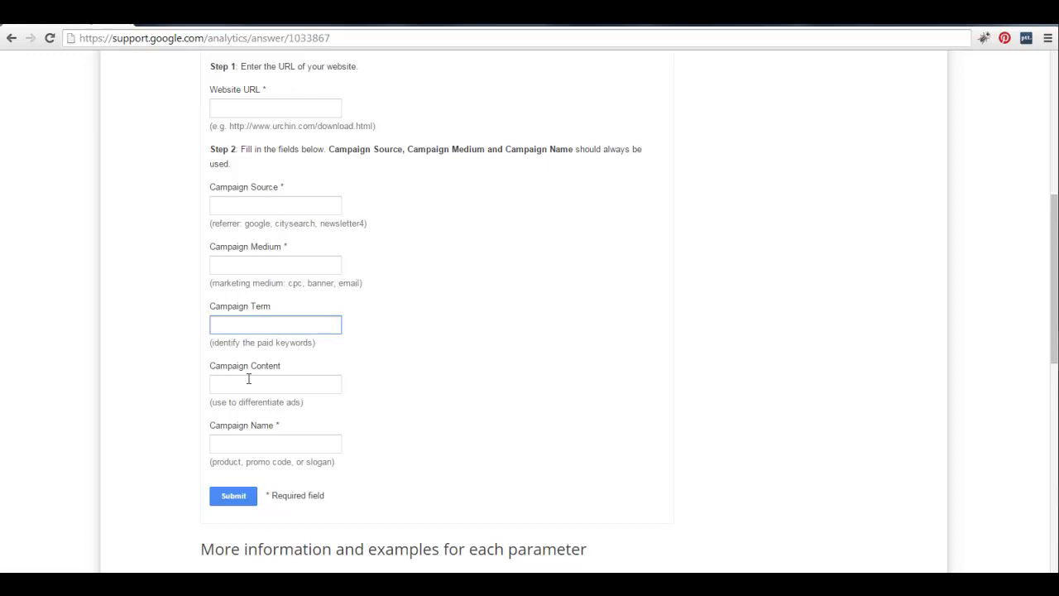
pyautogui.click(250, 382)
pyautogui.click(246, 329)
pyautogui.scroll(-1, 524, 238)
pyautogui.scroll(1, 525, 239)
# Step: Enter "Target URL" as the website URL placeholder and "Facebook-Ads" as the campaign source
pyautogui.click(259, 109)
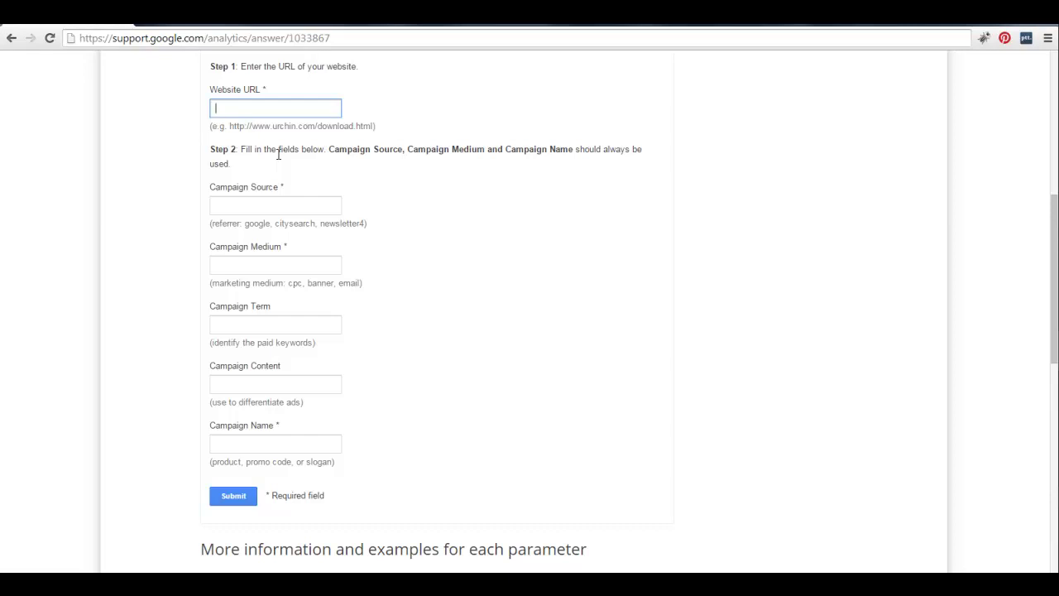
pyautogui.write('Target URL')
pyautogui.click(263, 209)
pyautogui.write('Faceb')
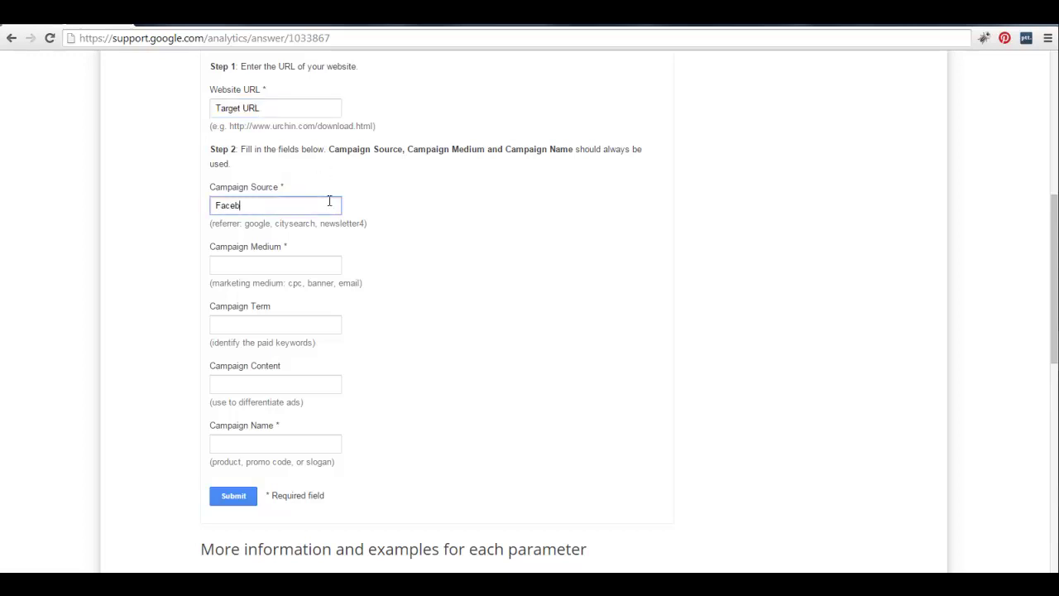
pyautogui.write('ook-Ads')
# Step: Set the campaign medium to "Name-of-Blog-Post-Date-Country" and leave the campaign term and content empty
pyautogui.click(261, 254)
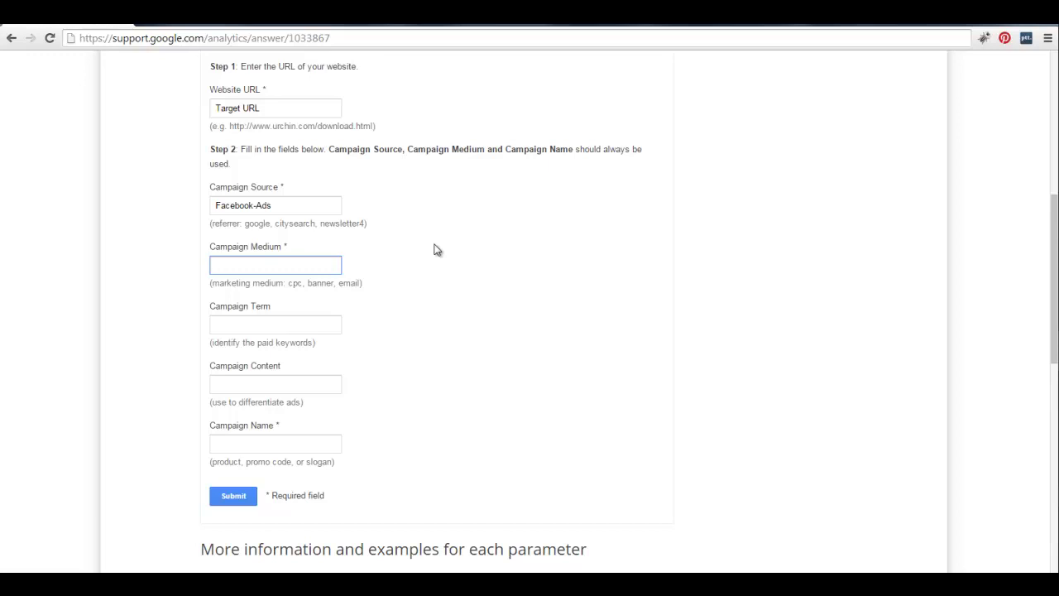
pyautogui.write('Name-of-Blog-Post-Date-Country')
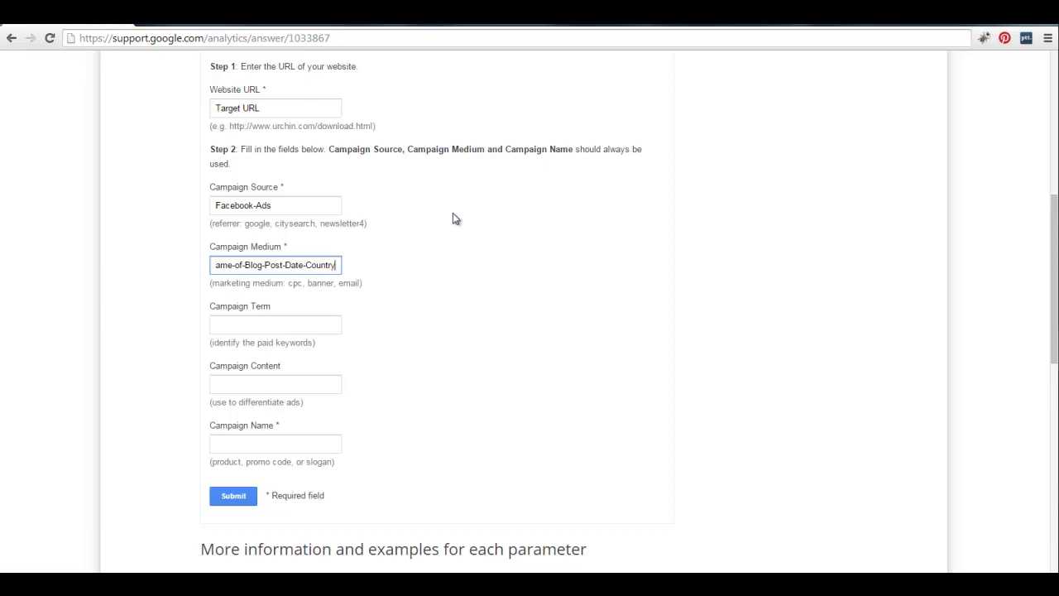
pyautogui.click(298, 325)
pyautogui.click(273, 383)
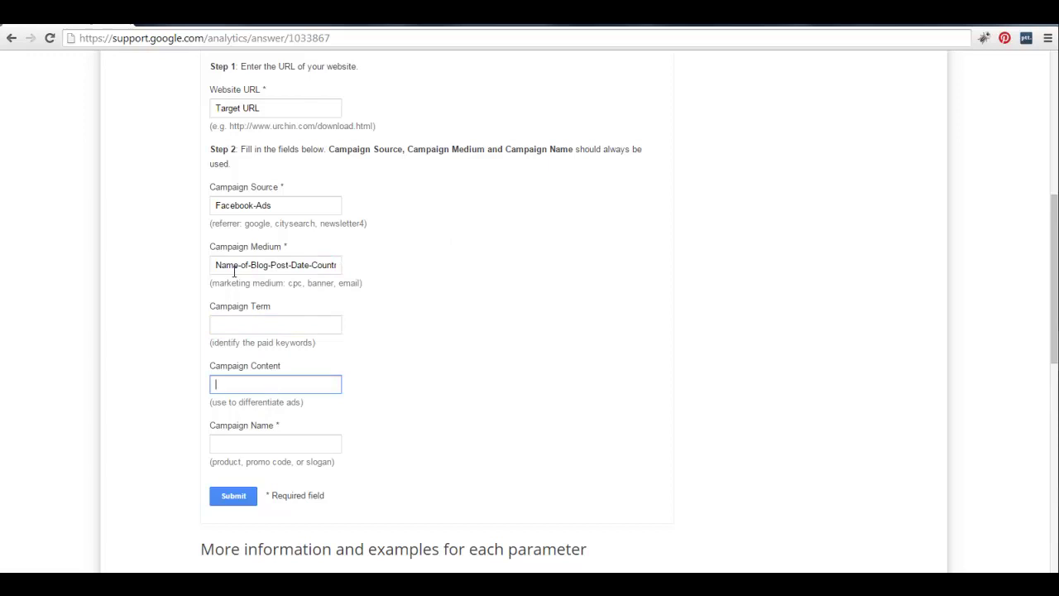
# Step: Combine the campaign source and medium, joined by a hyphen, into the campaign name "Facebook-Ads-Name-of-Blog-Post-Date-Country"
pyautogui.moveTo(284, 206); pyautogui.dragTo(209, 211)
pyautogui.hotkey('ctrl', 'c')
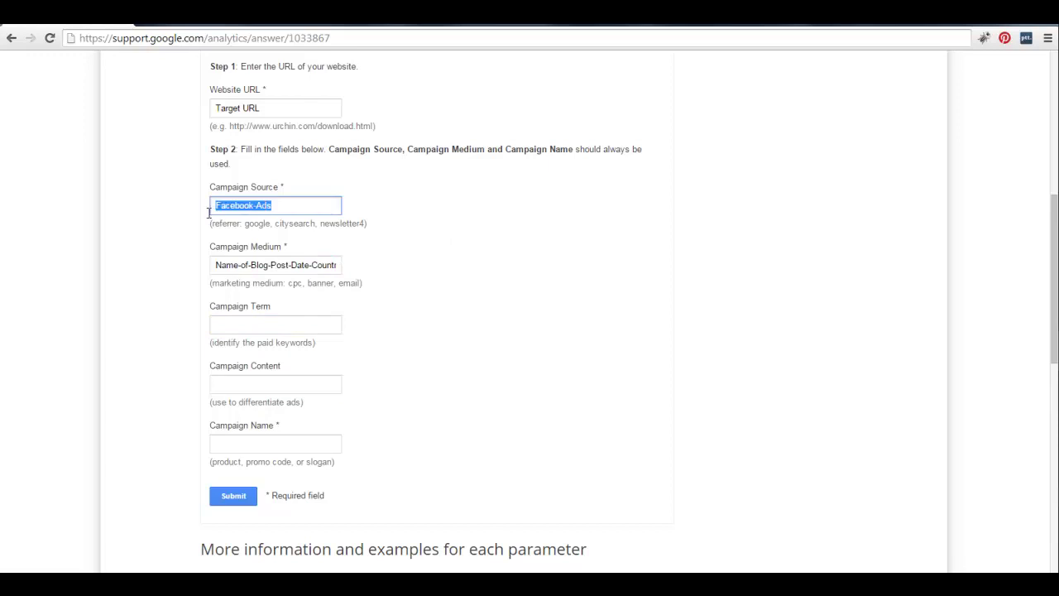
pyautogui.click(248, 444)
pyautogui.hotkey('ctrl', 'v')
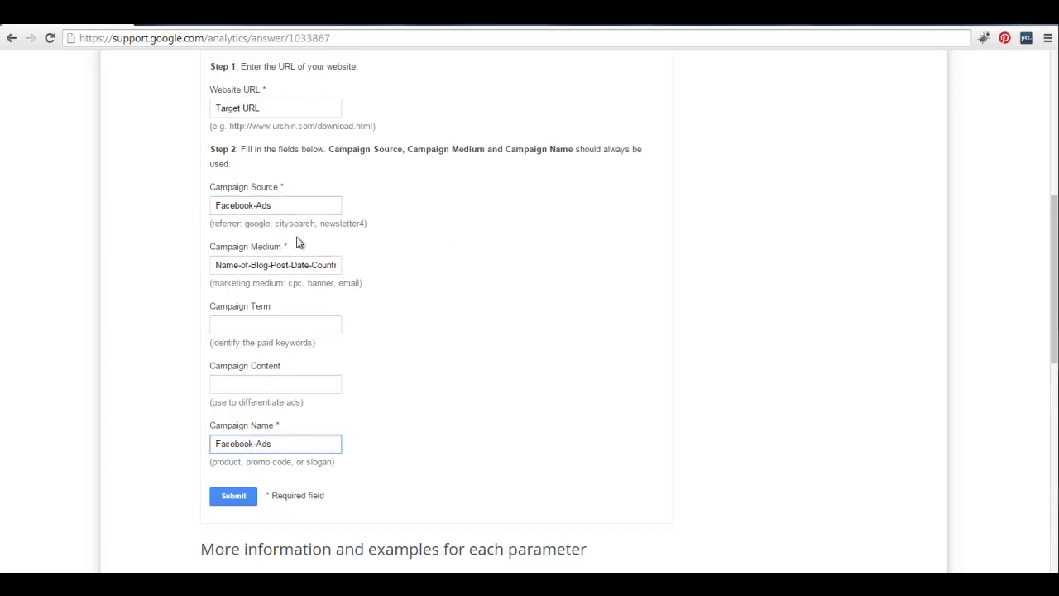
pyautogui.click(274, 266)
pyautogui.hotkey('ctrl', 'a')
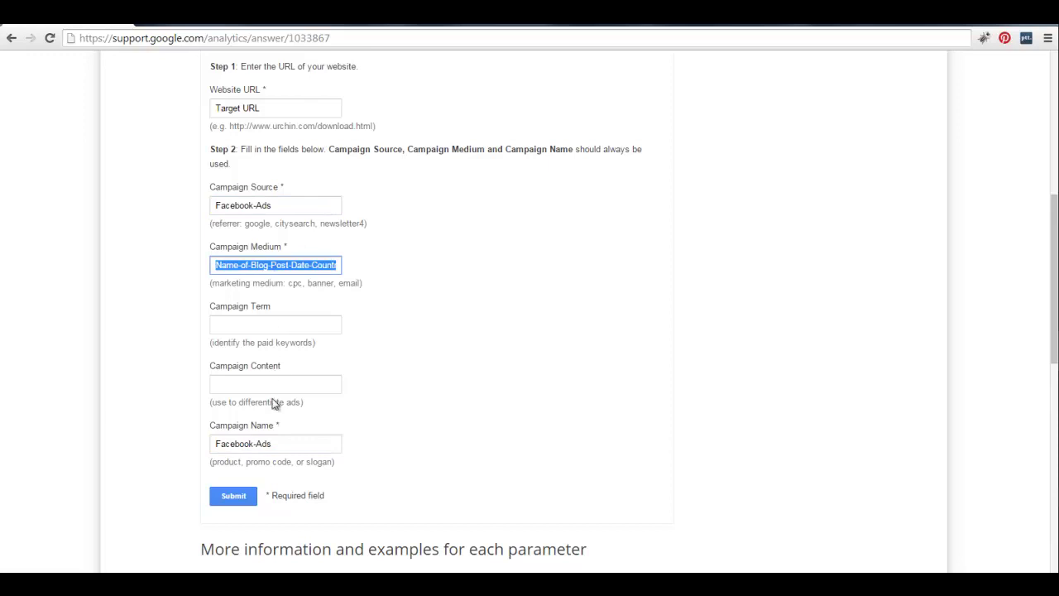
pyautogui.click(276, 445)
pyautogui.write('-')
pyautogui.write('Name-of-Blog-Post-Date-Country')
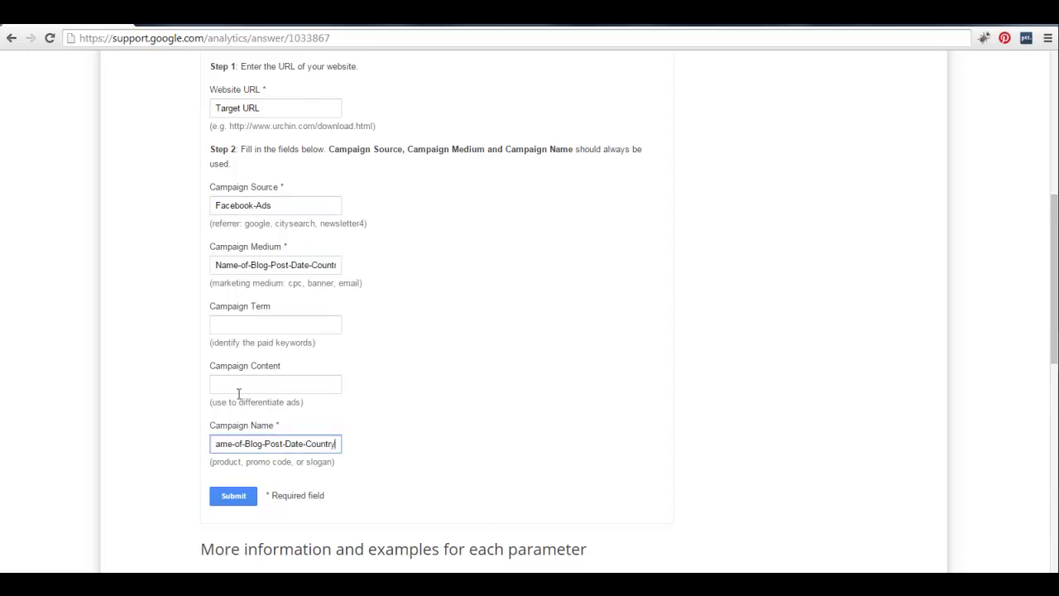
# Step: Review the campaign name back to its beginning and try to submit the campaign form
pyautogui.click(306, 443)
pyautogui.hotkey('ctrl', 'Left')
pyautogui.hotkey('ctrl', 'Left')
pyautogui.hotkey('ctrl', 'Left')
pyautogui.hotkey('ctrl', 'Left')
pyautogui.hotkey('ctrl', 'Left')
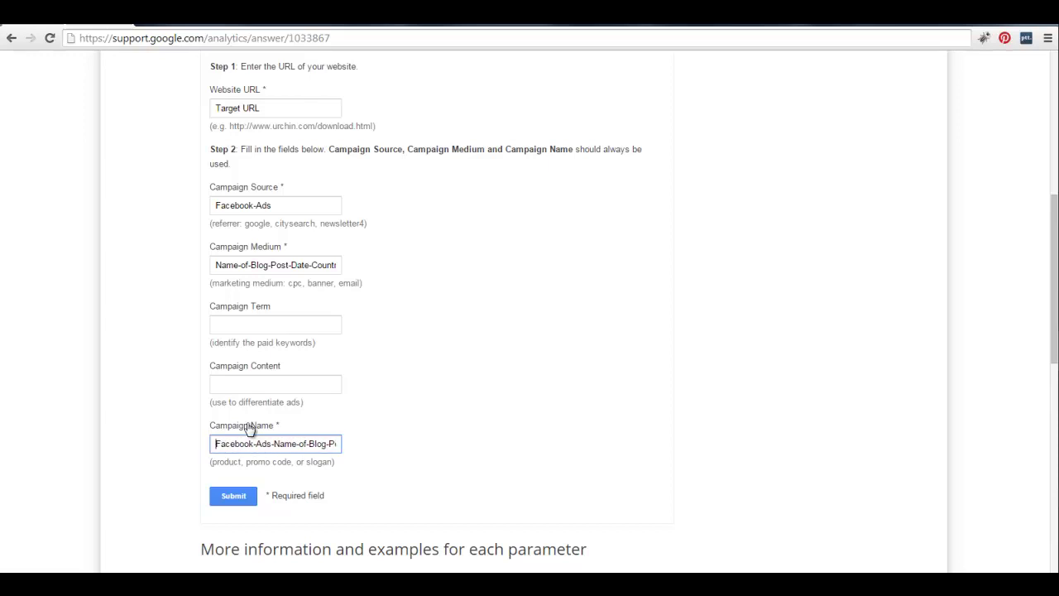
pyautogui.click(233, 500)
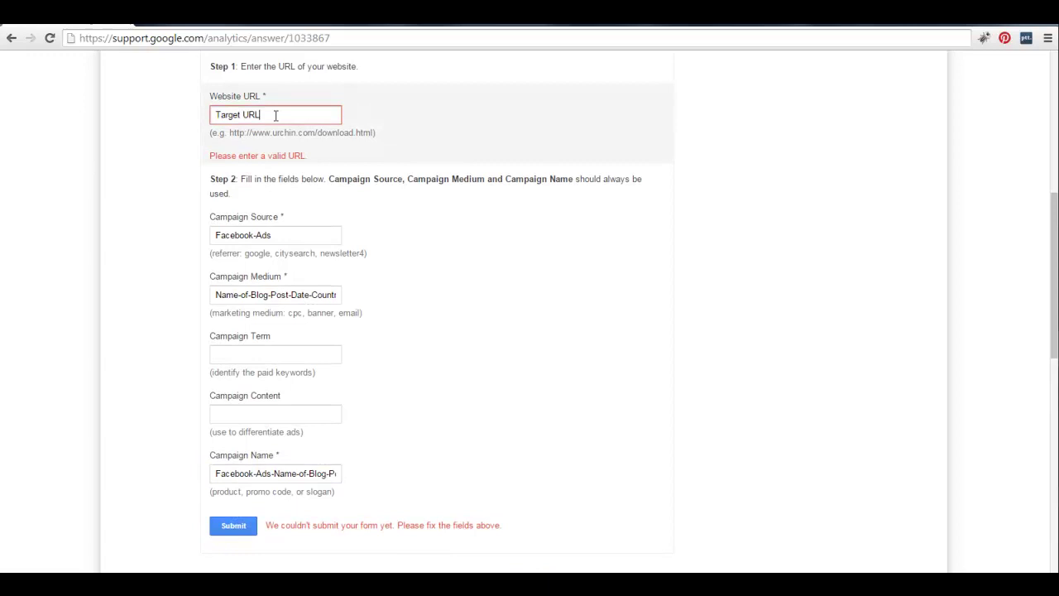
pyautogui.moveTo(276, 114); pyautogui.dragTo(151, 115)
pyautogui.write('http')
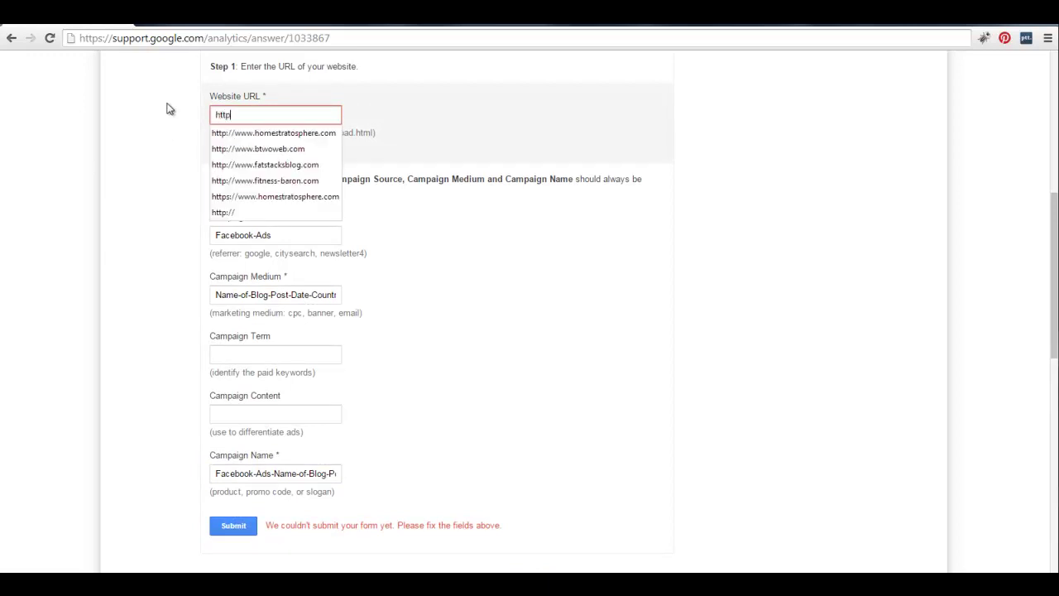
pyautogui.write('://www.fa')
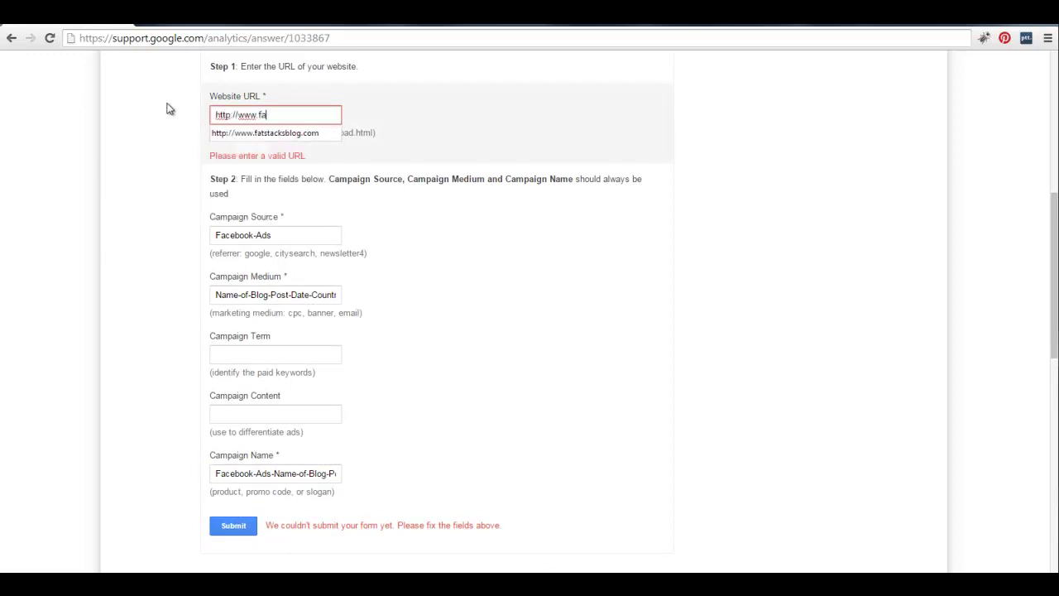
pyautogui.write('tsta')
pyautogui.press('Down')
pyautogui.press('Return')
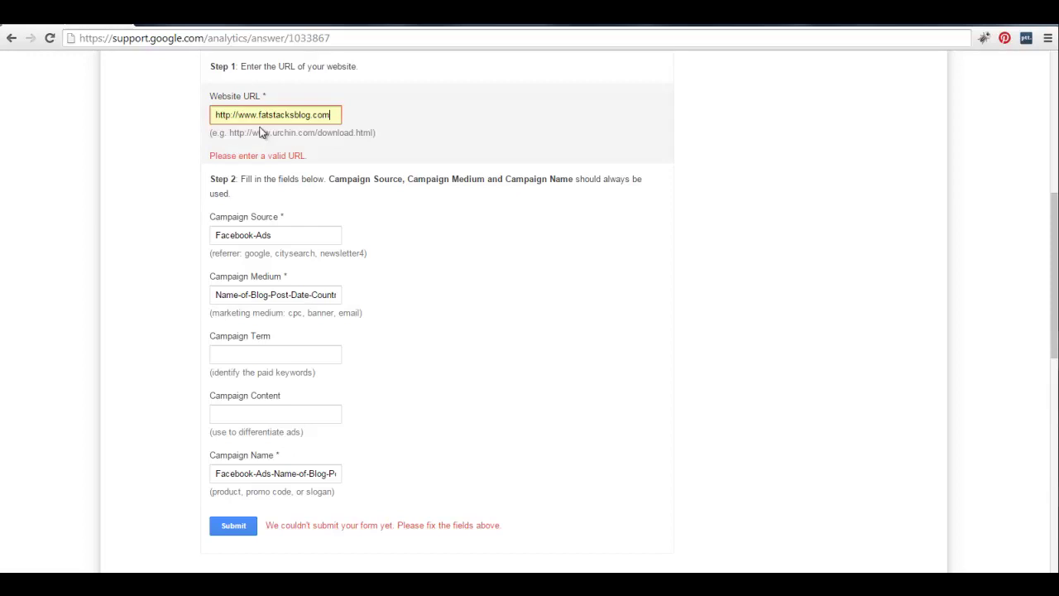
pyautogui.scroll(-3, 454, 280)
pyautogui.click(253, 395)
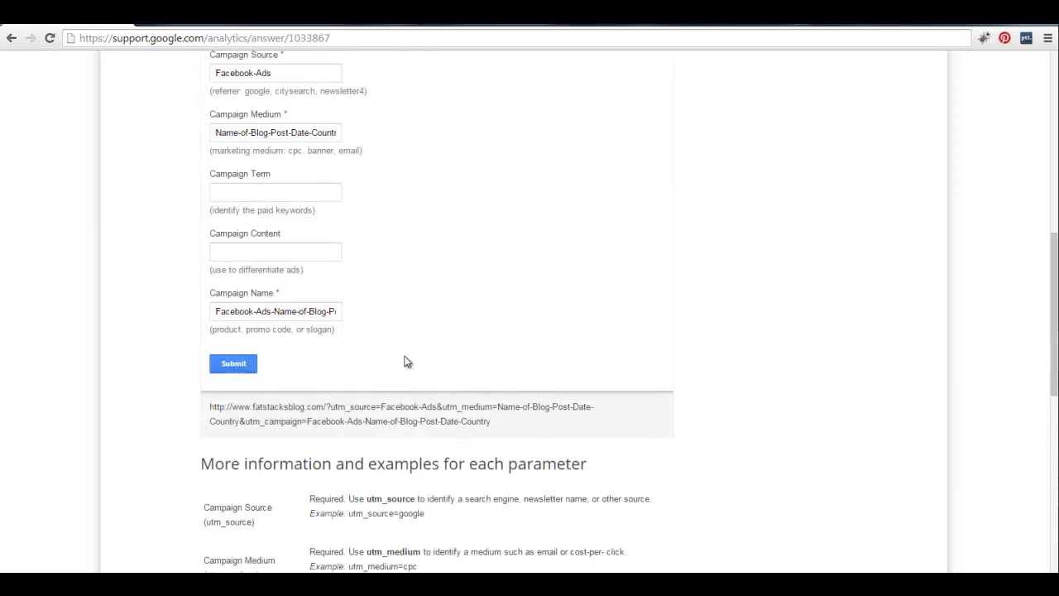
# Step: Examine the generated tracking URL against the website, source, medium and name entered in the form
pyautogui.moveTo(510, 423); pyautogui.dragTo(208, 406)
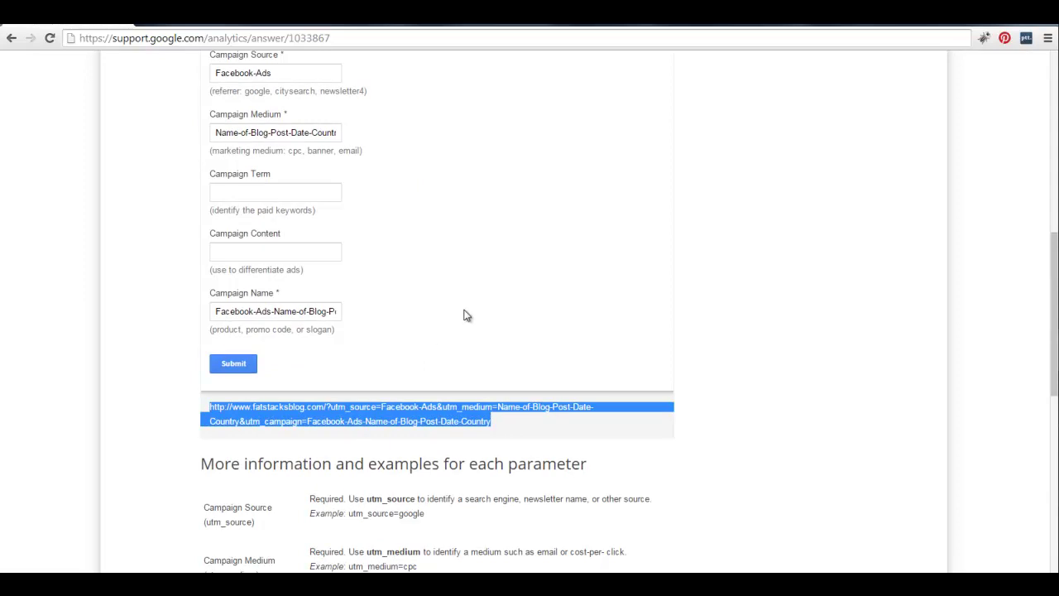
pyautogui.scroll(1, 414, 268)
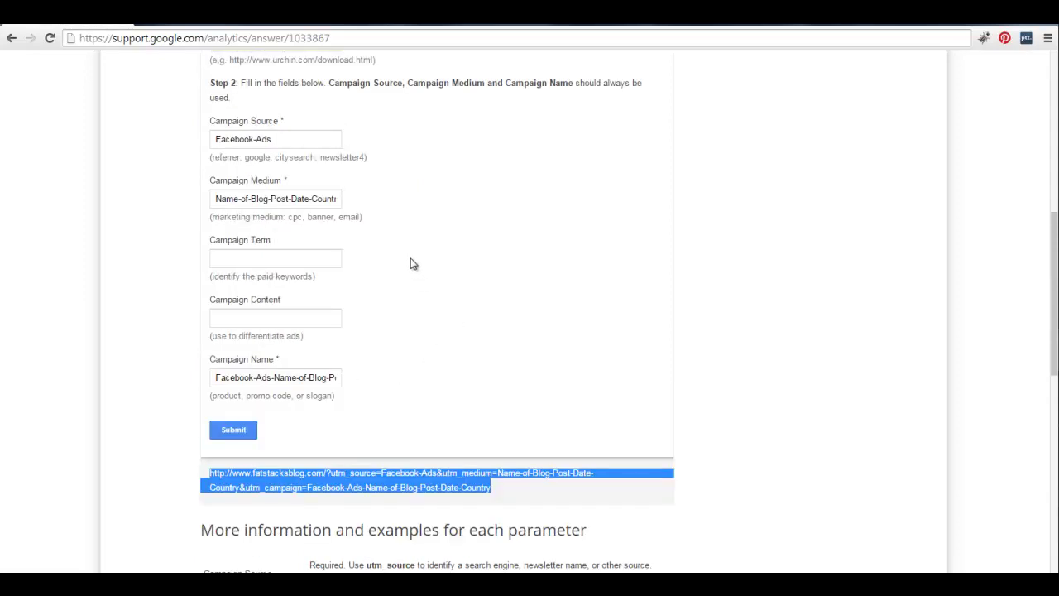
pyautogui.scroll(1, 449, 280)
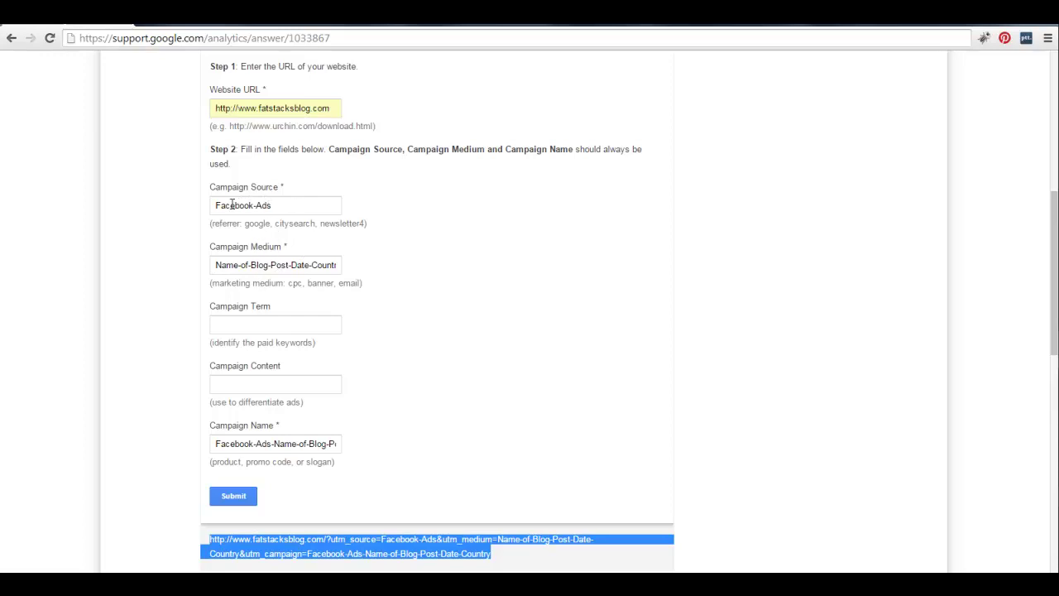
pyautogui.scroll(-1, 430, 217)
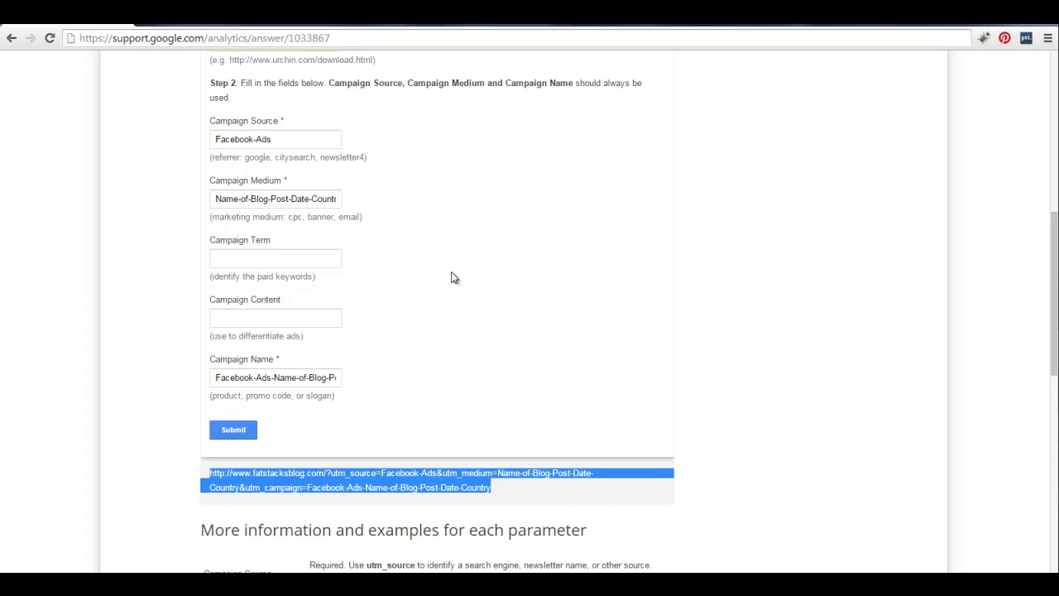
pyautogui.click(501, 487)
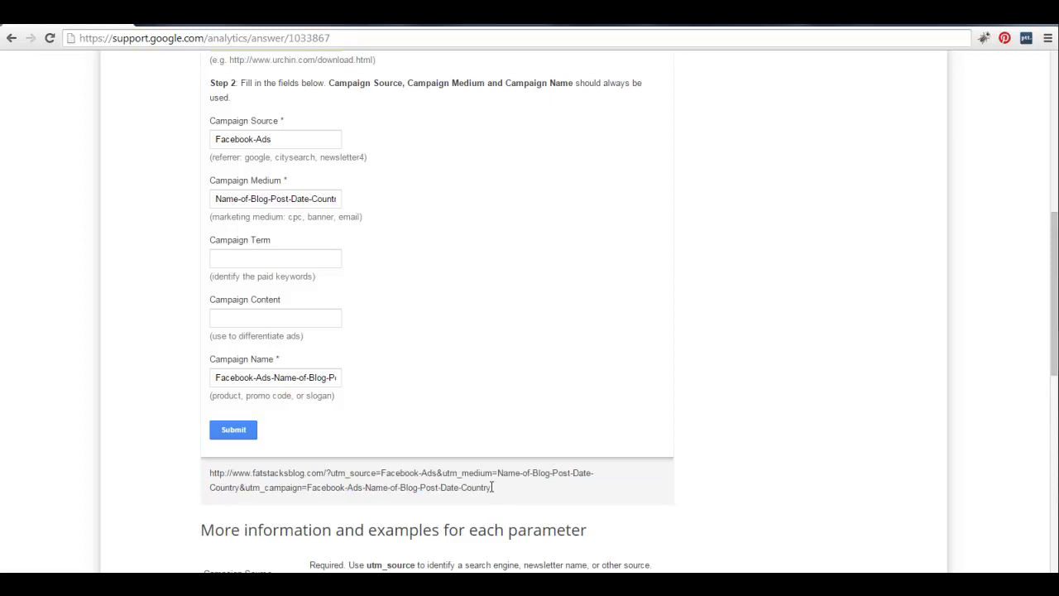
pyautogui.moveTo(492, 486); pyautogui.dragTo(203, 472)
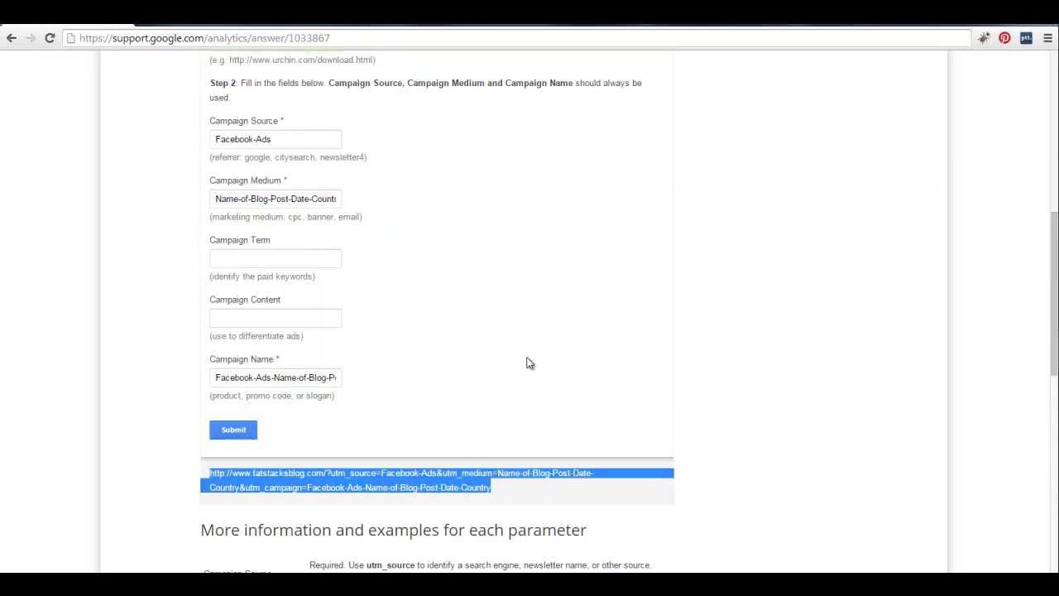
pyautogui.click(480, 321)
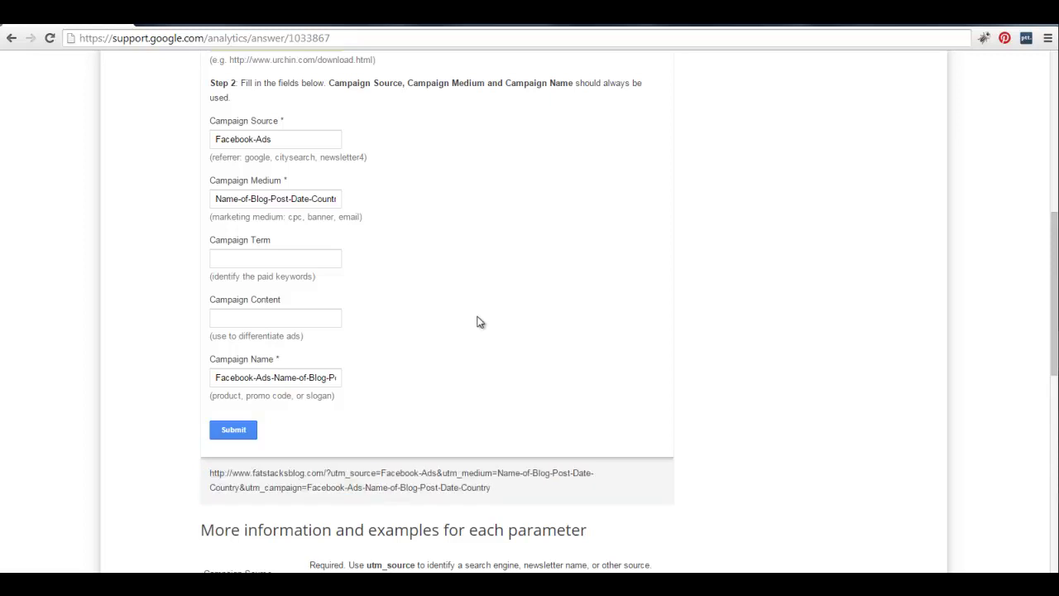
# Step: Select the entire generated tracking URL beneath the form
pyautogui.scroll(1, 478, 323)
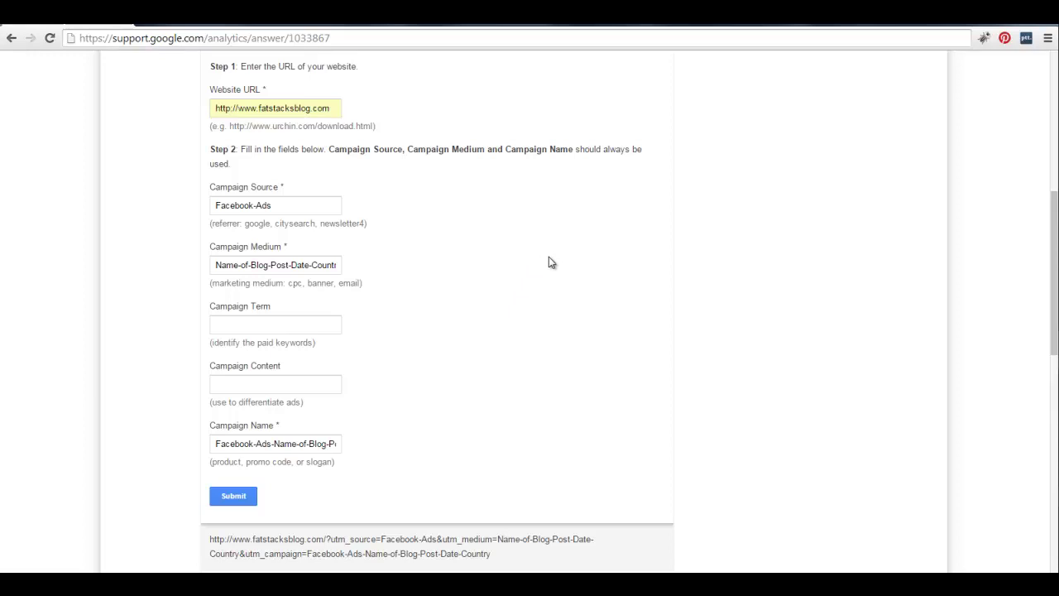
pyautogui.scroll(-1, 537, 321)
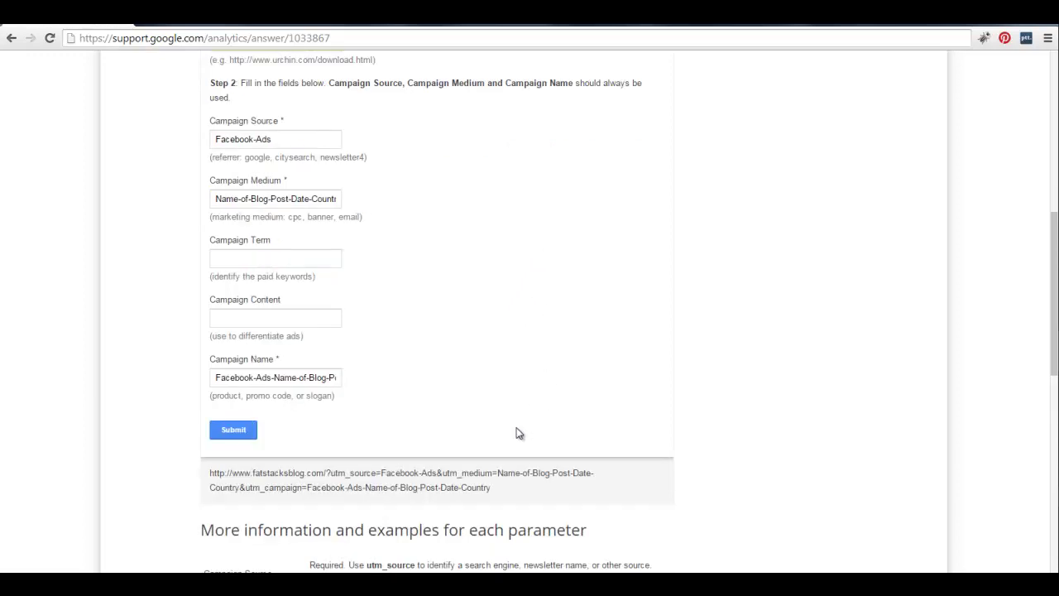
pyautogui.moveTo(493, 488); pyautogui.dragTo(205, 468)
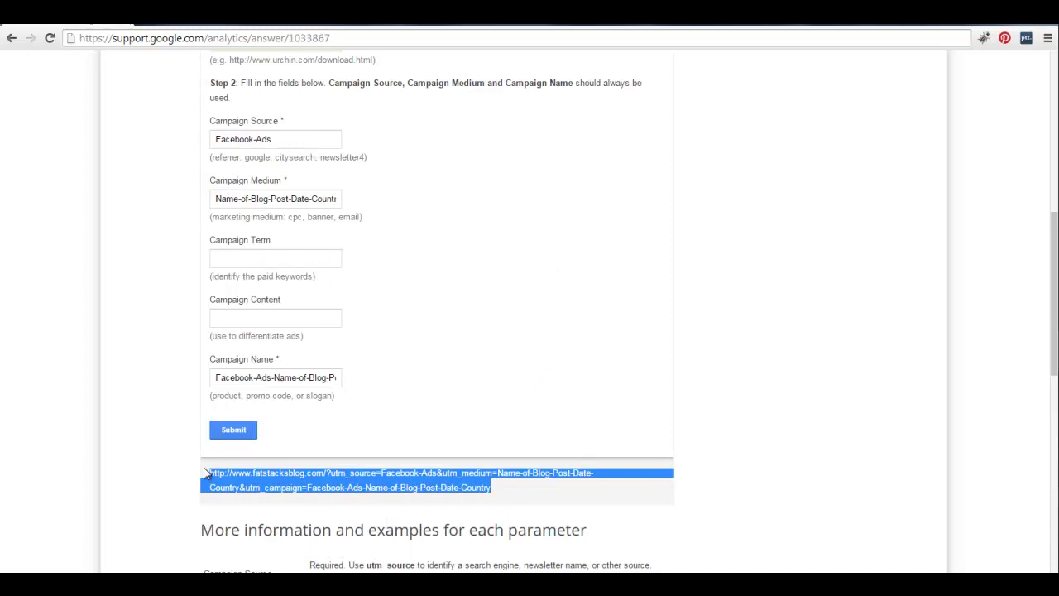